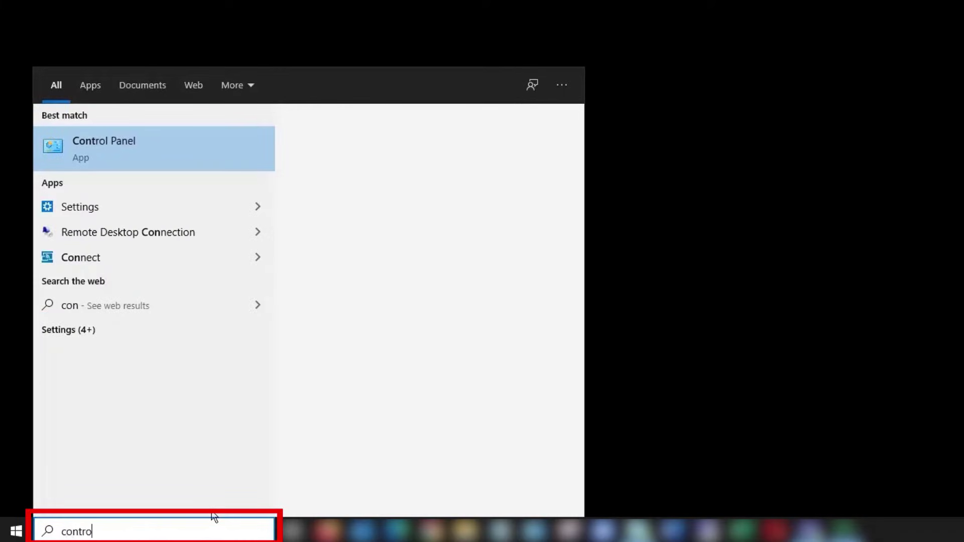
text(l panel)
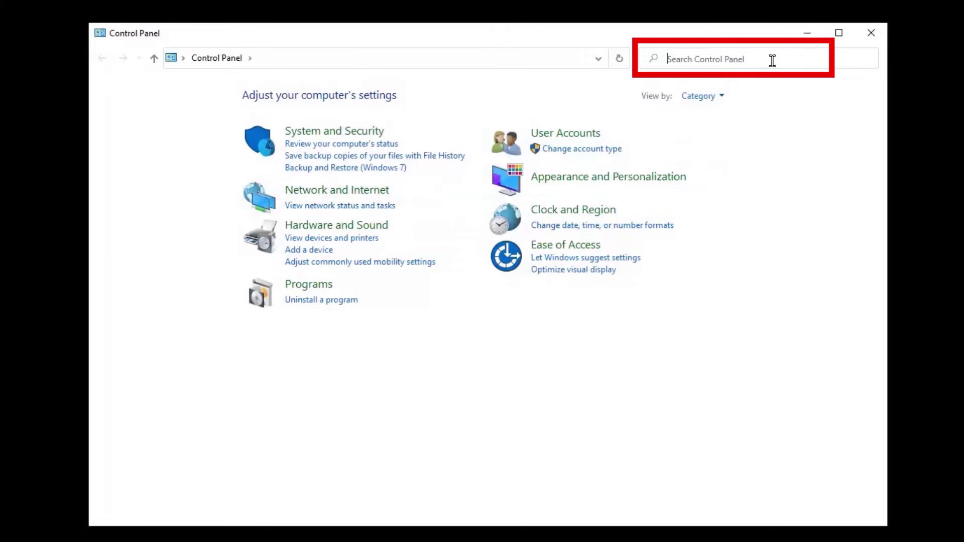
text(scanners)
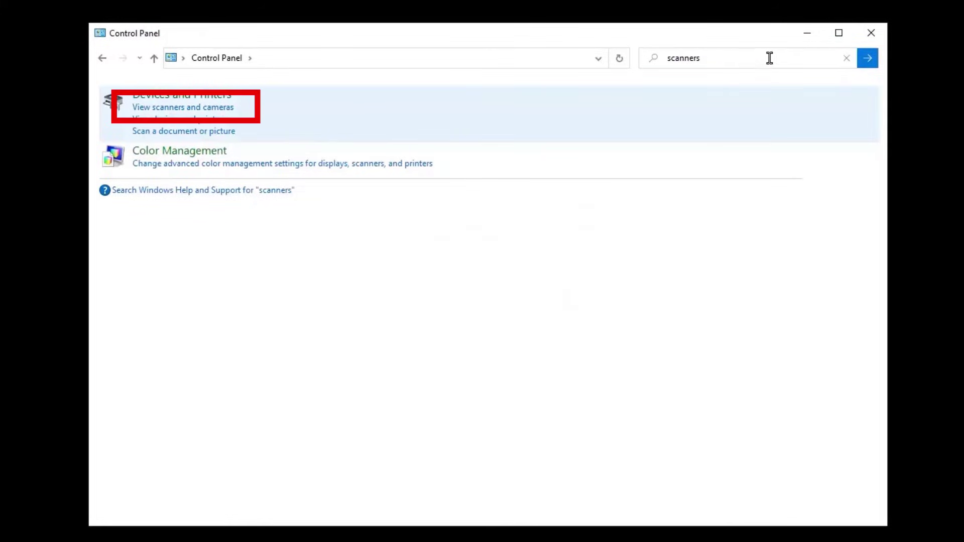
Open the Network Setting properties of the Brother MFC-J4510DW LAN scanner from Scanners and Cameras
click(233, 111)
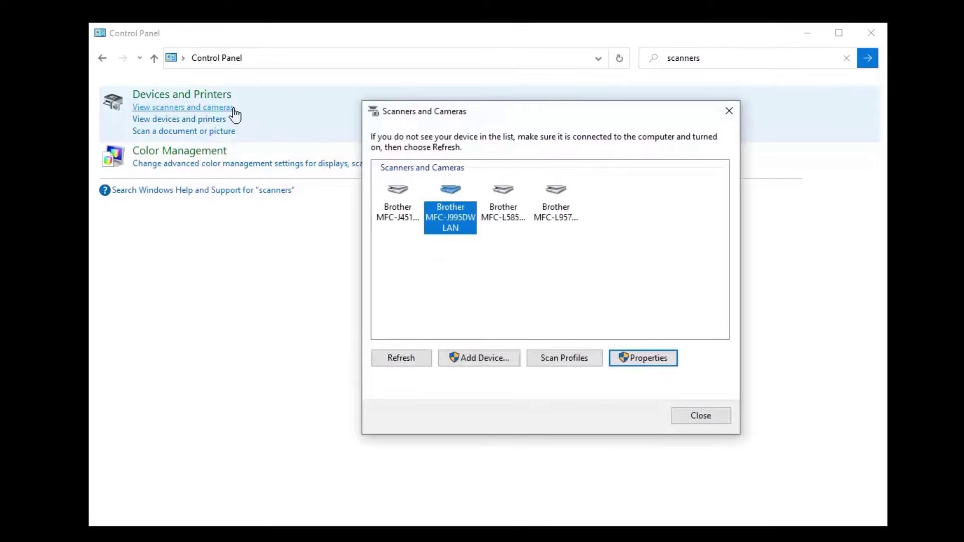
click(413, 226)
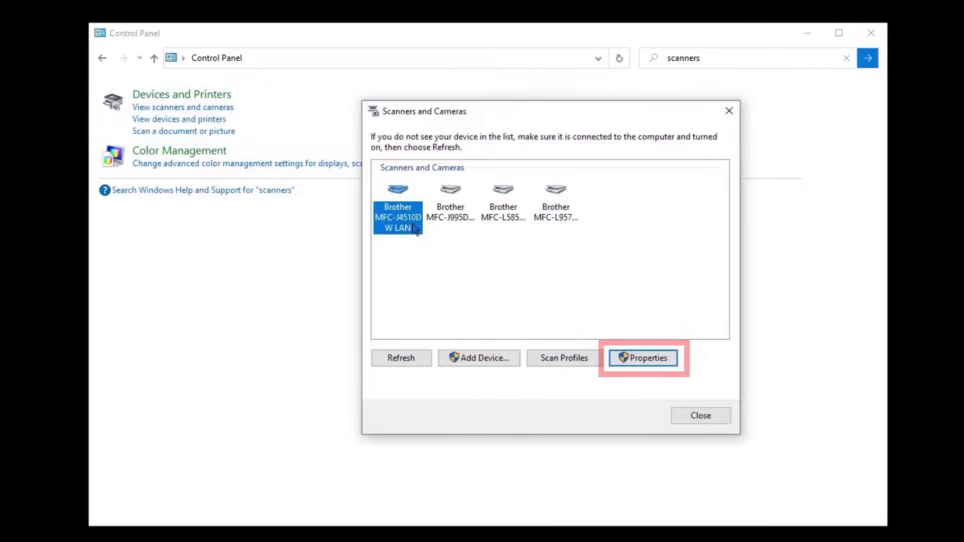
click(668, 359)
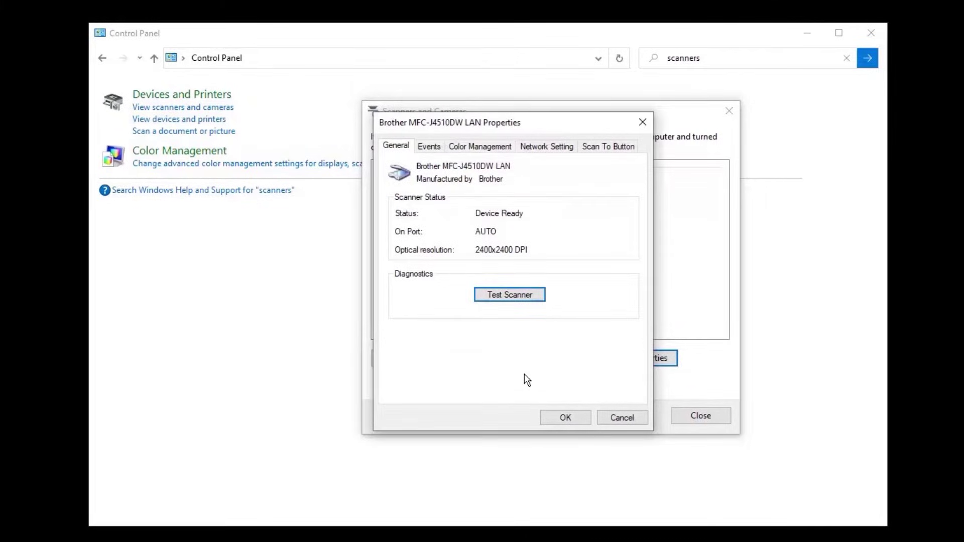
click(573, 153)
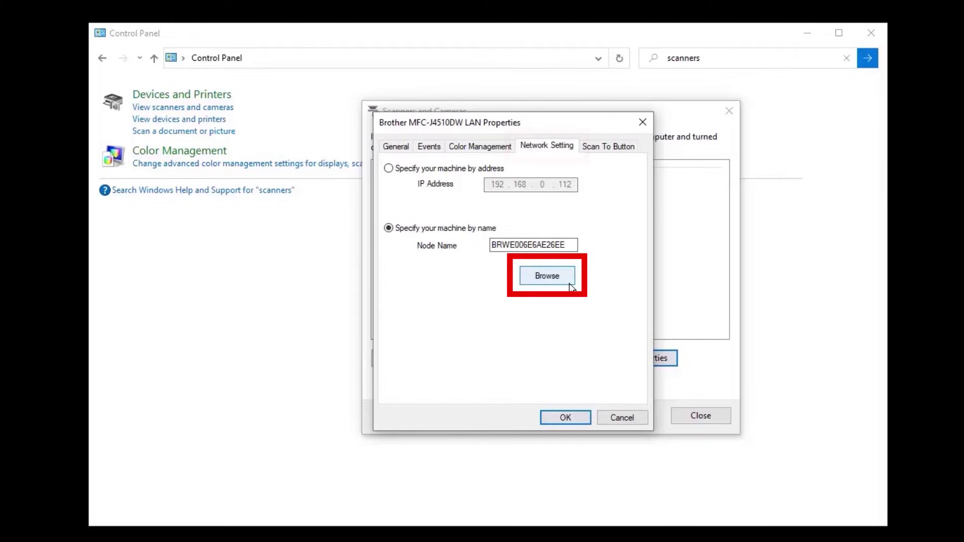
Search the network repeatedly until the MFC-J4510DW appears, then select it
click(570, 287)
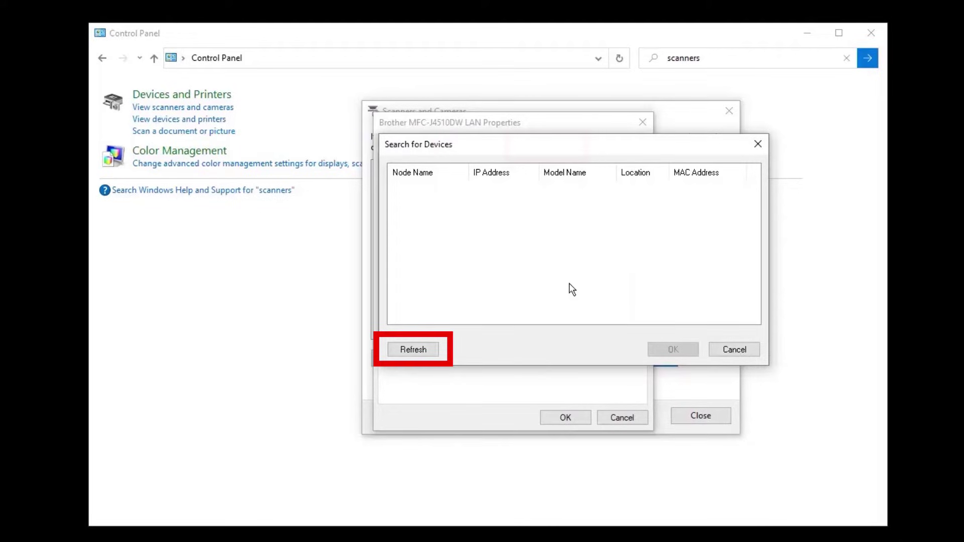
click(427, 351)
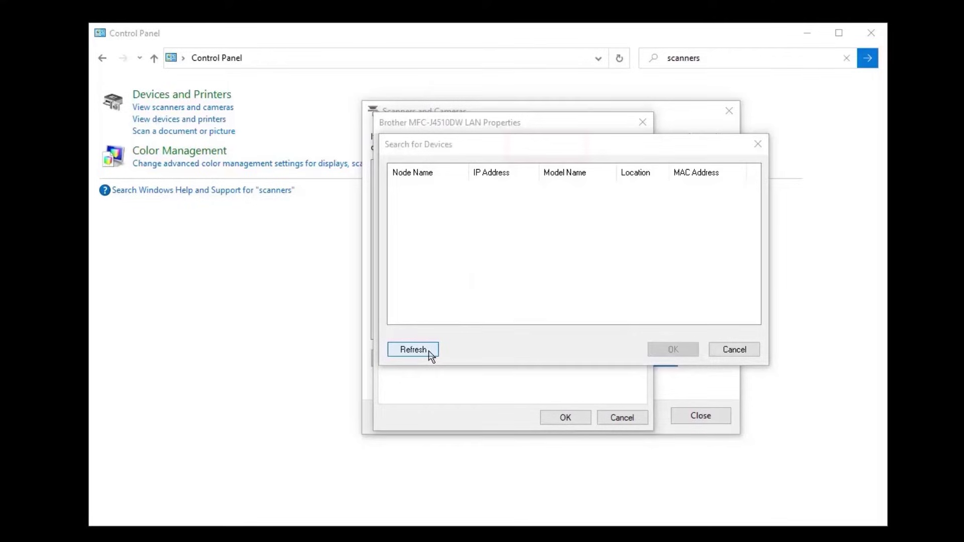
click(429, 351)
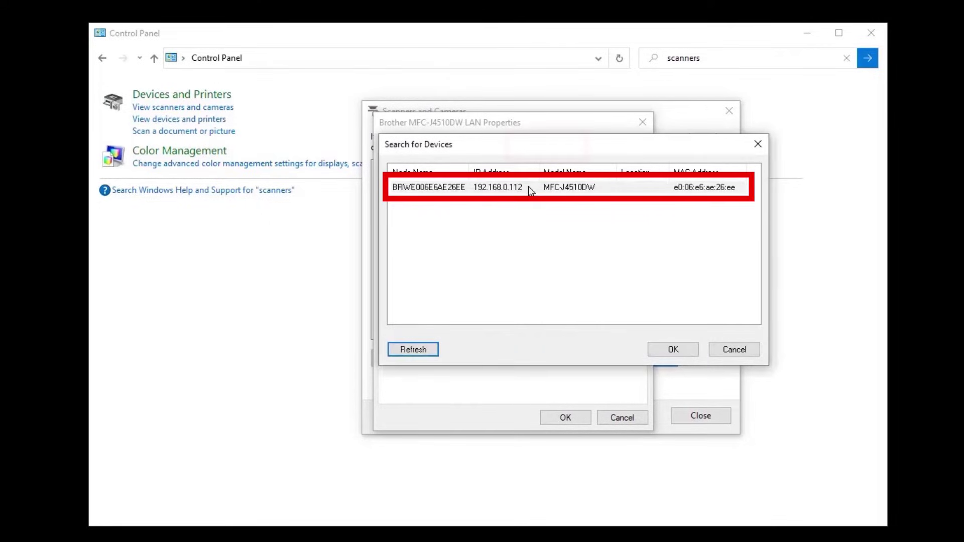
click(530, 192)
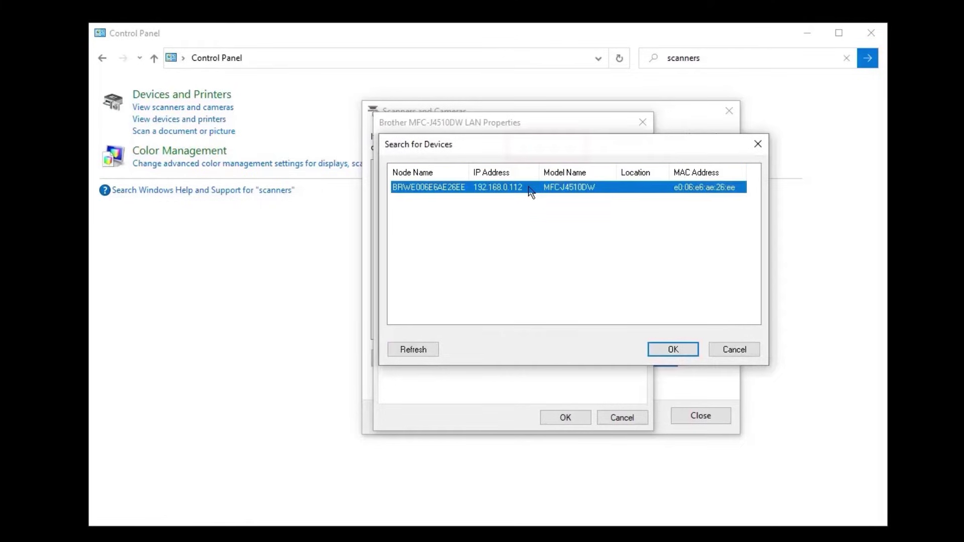
Accept the MFC-J4510DW, specify it by IP address, and register this PC for Scan To as 'My laptop'
click(671, 350)
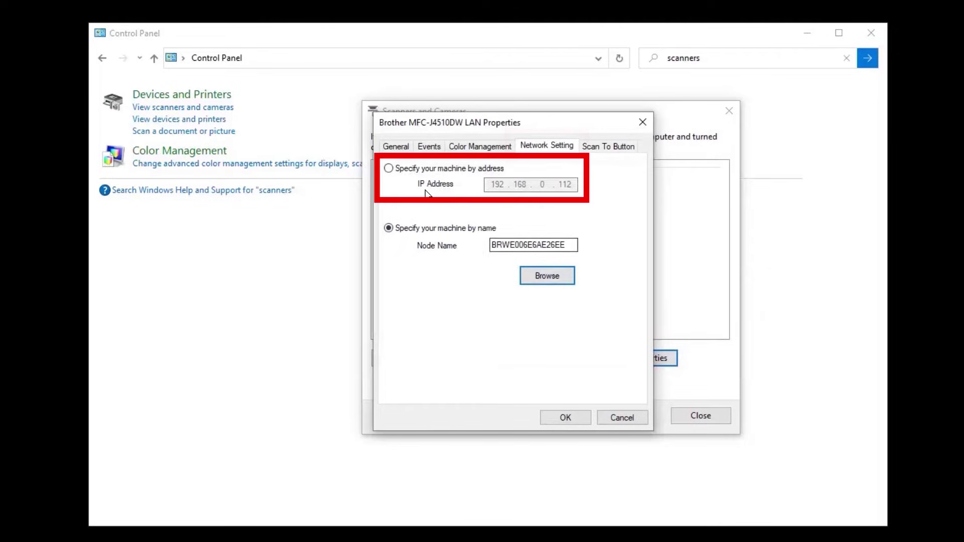
click(388, 169)
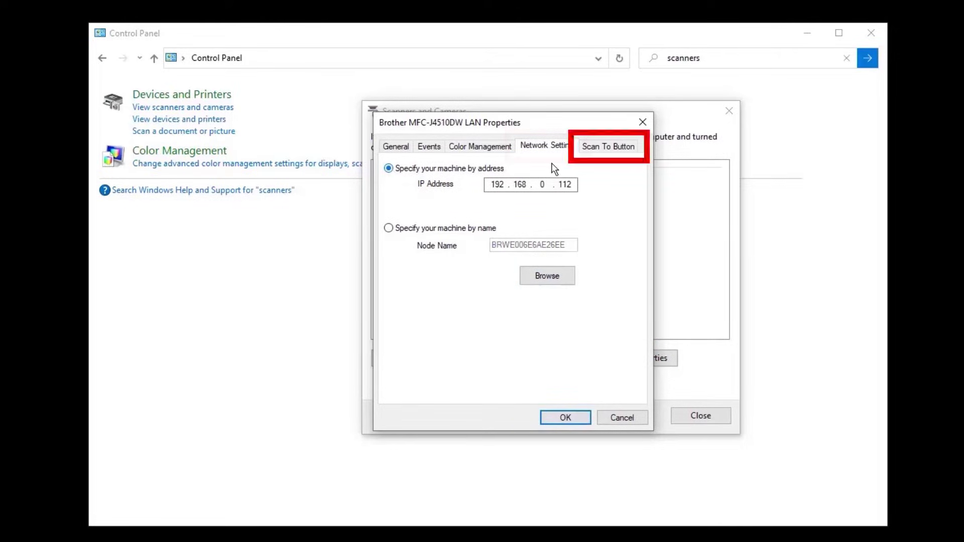
click(635, 152)
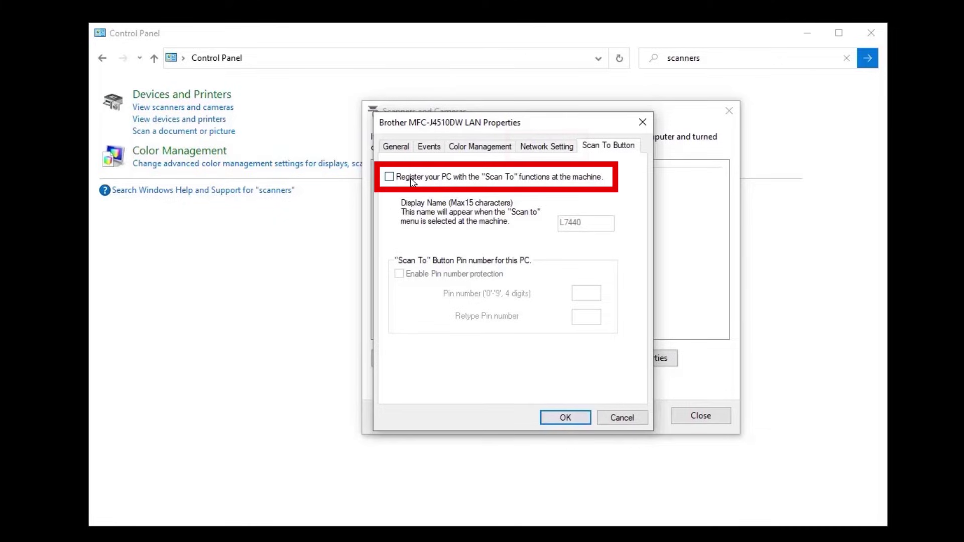
click(393, 177)
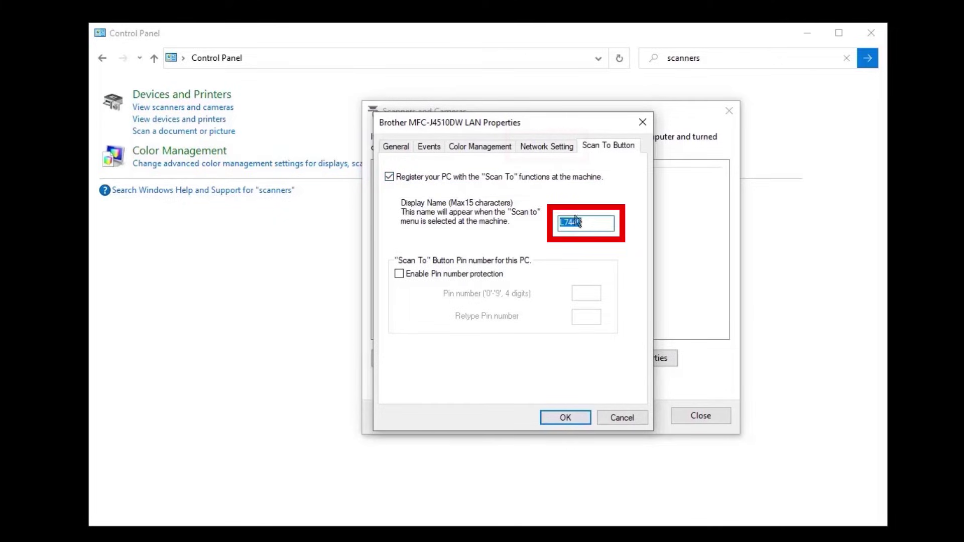
drag(592, 221, 538, 216)
text(My )
text(laptop)
Save the scanner settings and reopen the MFC-J4510DW LAN properties
click(565, 418)
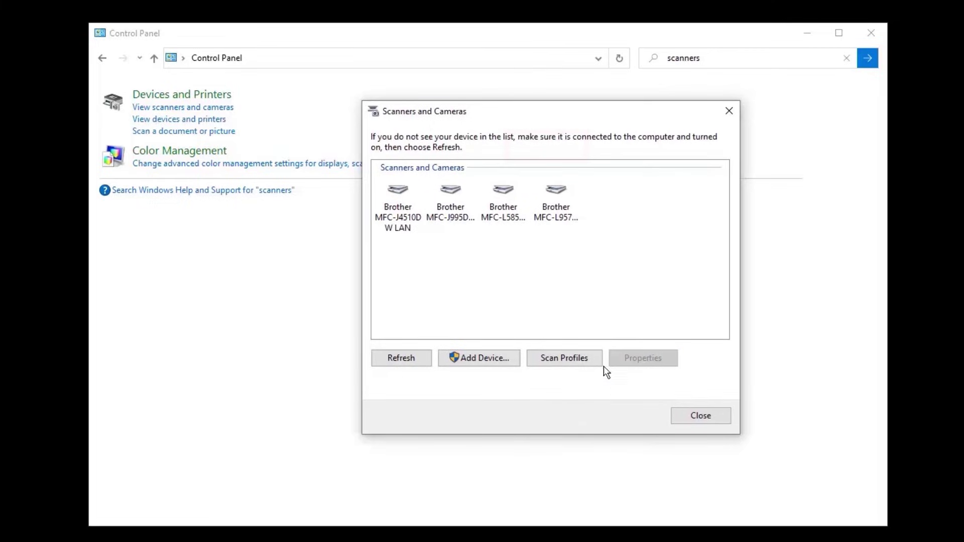
click(416, 231)
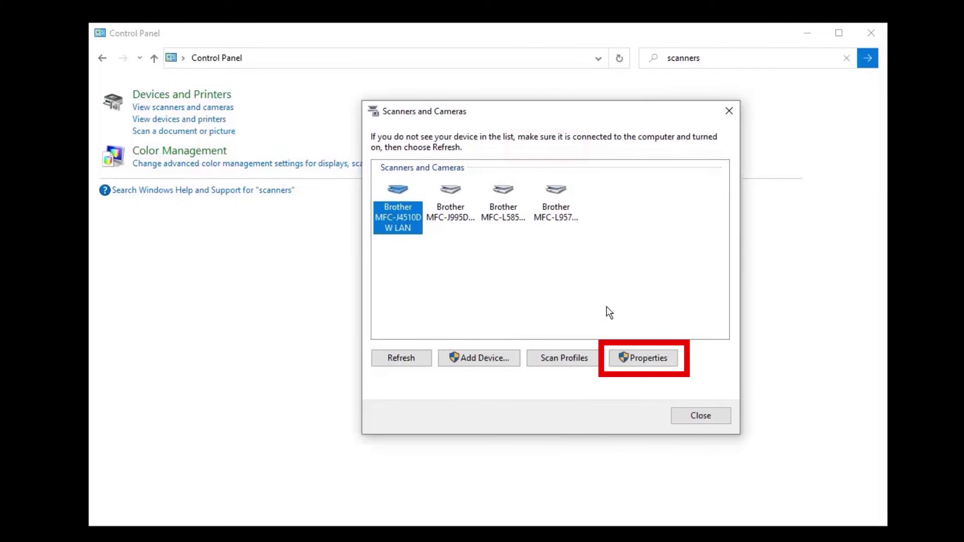
click(674, 364)
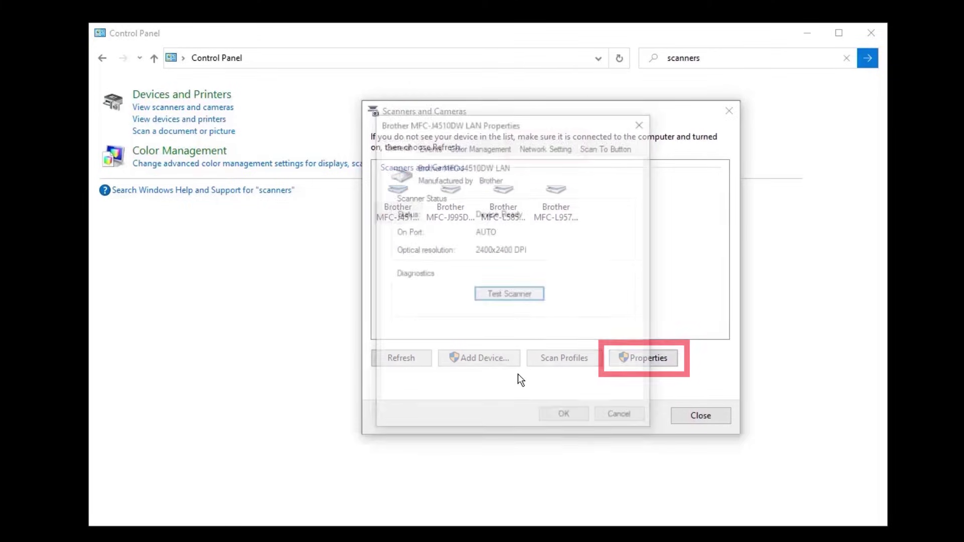
Make the Scan/File Button event start ControlCenter4
click(440, 150)
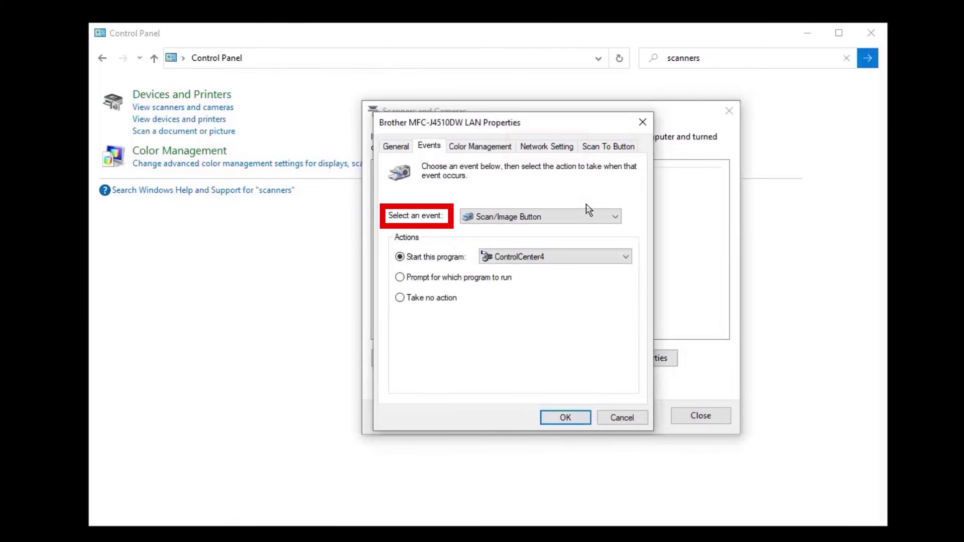
click(616, 215)
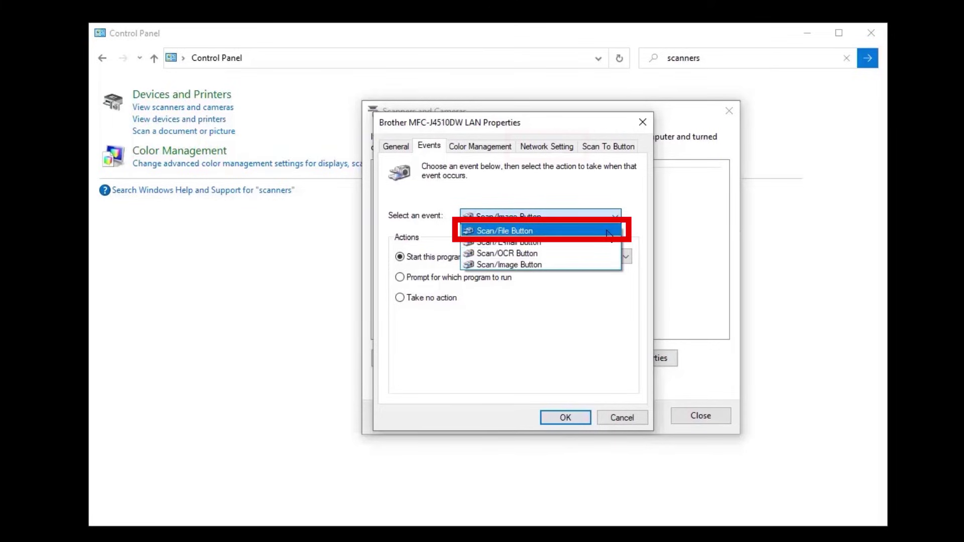
click(608, 233)
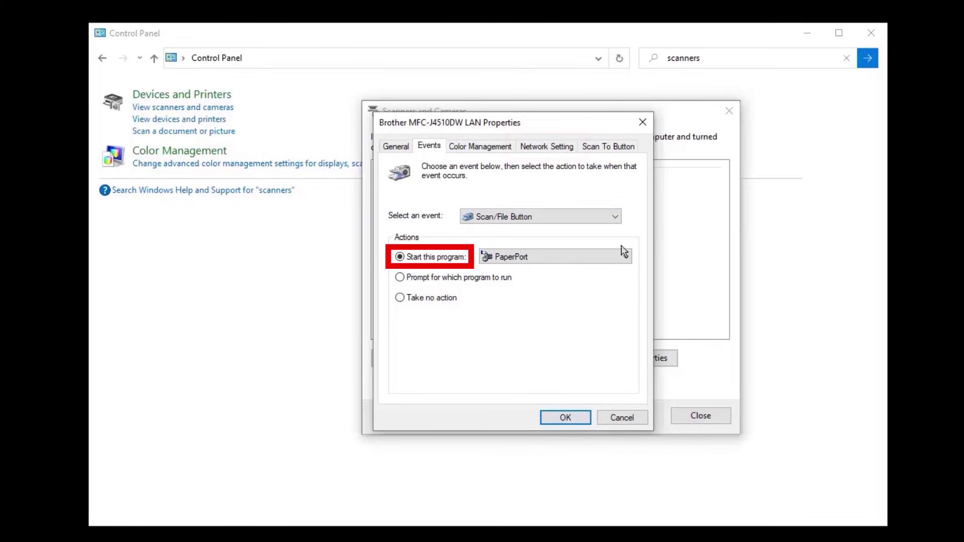
click(626, 257)
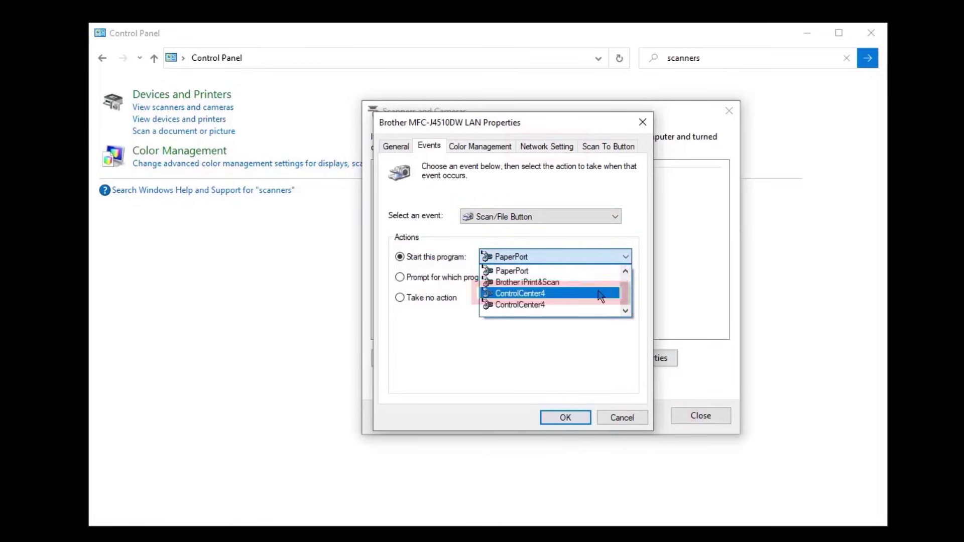
click(598, 293)
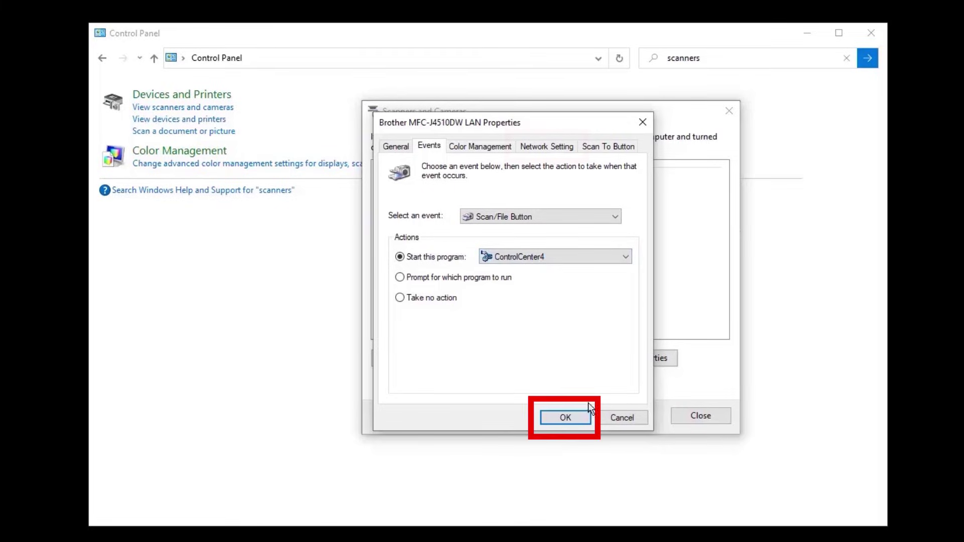
click(582, 417)
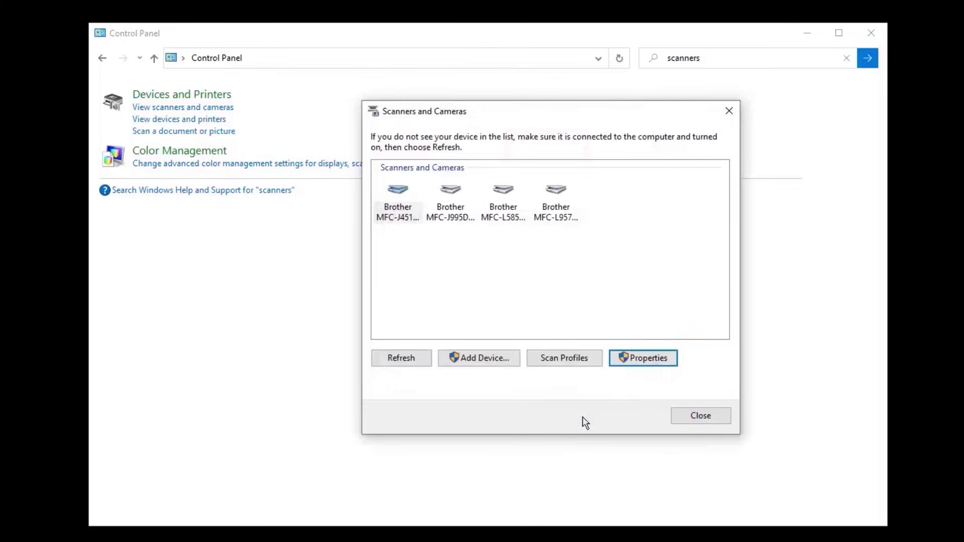